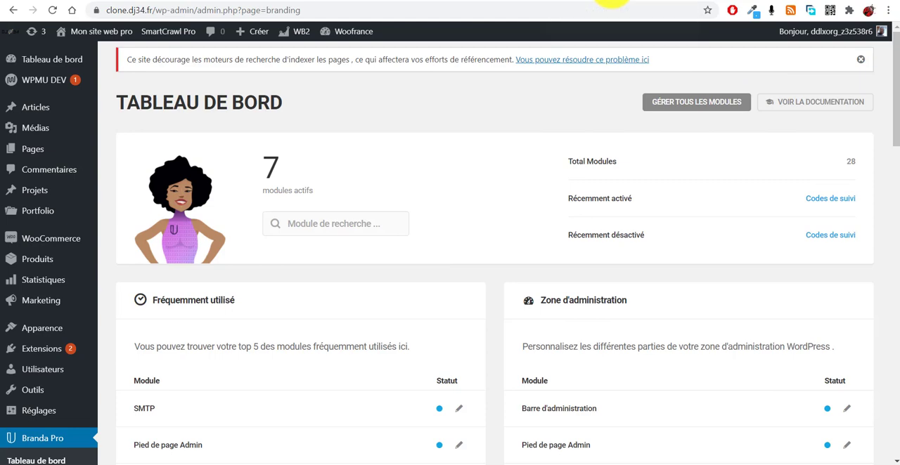
# - Copy the example Google Analytics tracking script from the facemweb.com article on installing the analytics code
pyautogui.click(612, 2)
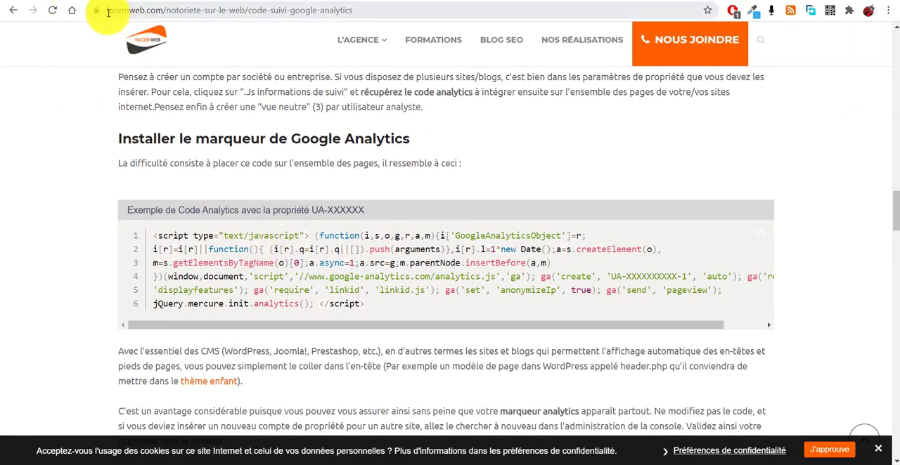
pyautogui.moveTo(98, 10); pyautogui.dragTo(190, 10)
pyautogui.scroll(5, 281, 178)
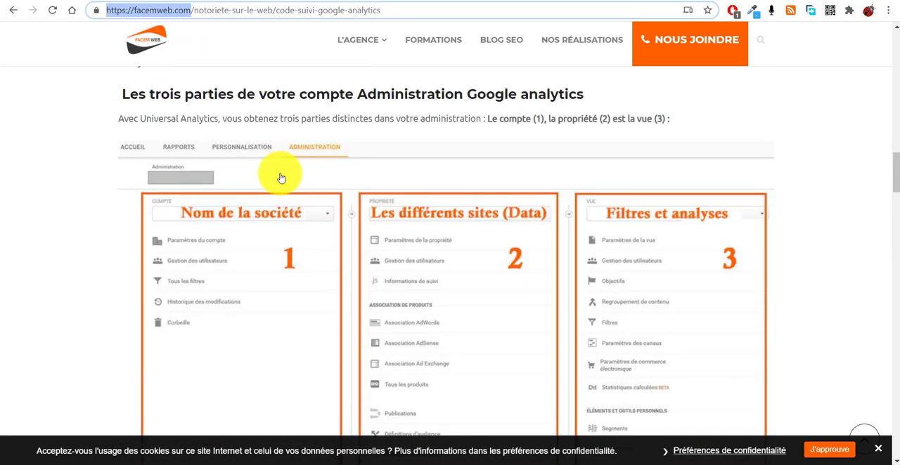
pyautogui.scroll(15, 281, 178)
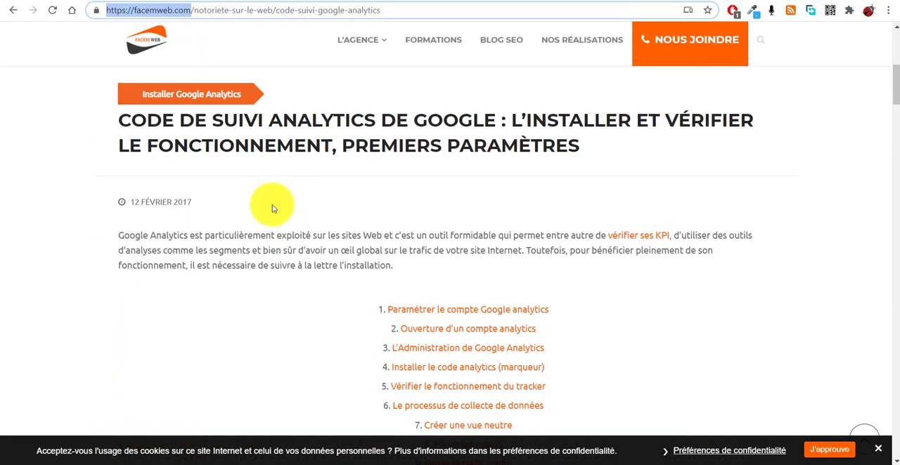
pyautogui.scroll(-20, 273, 211)
pyautogui.scroll(1, 271, 223)
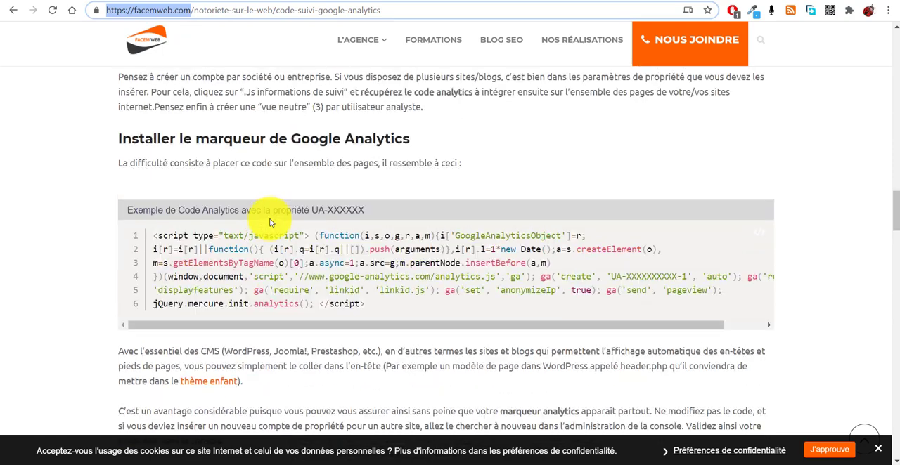
pyautogui.scroll(1, 271, 223)
pyautogui.moveTo(381, 367); pyautogui.dragTo(153, 297)
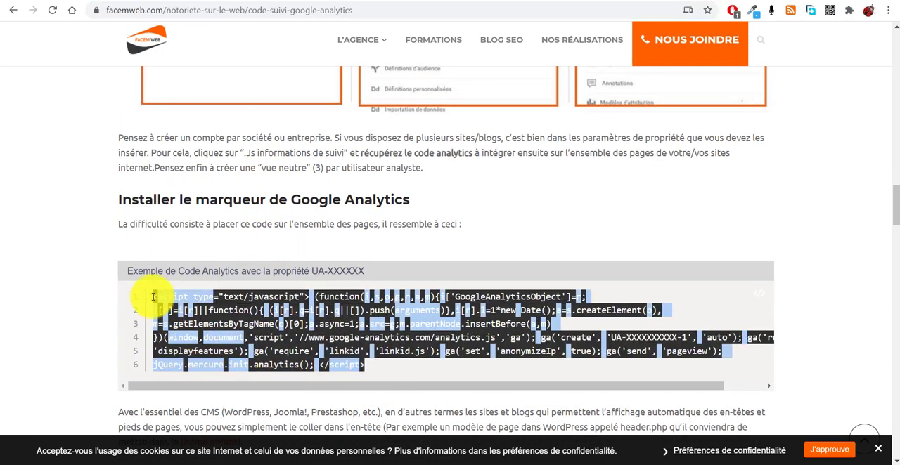
pyautogui.rightClick(225, 304)
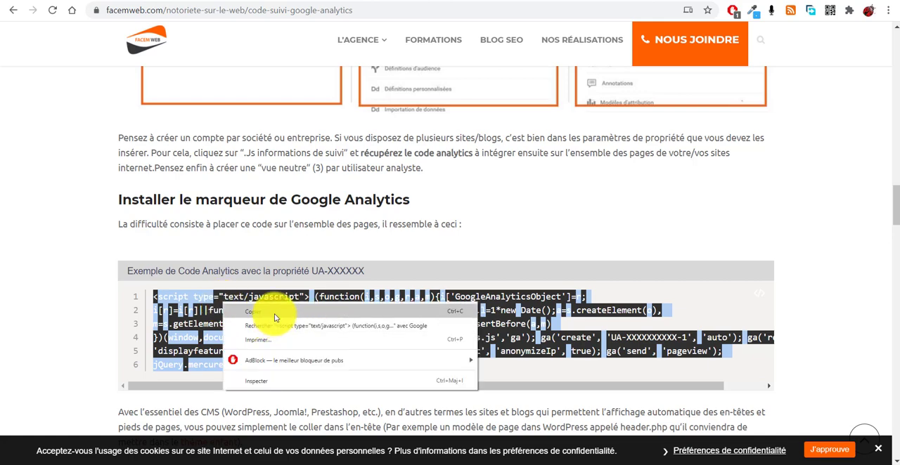
pyautogui.click(274, 314)
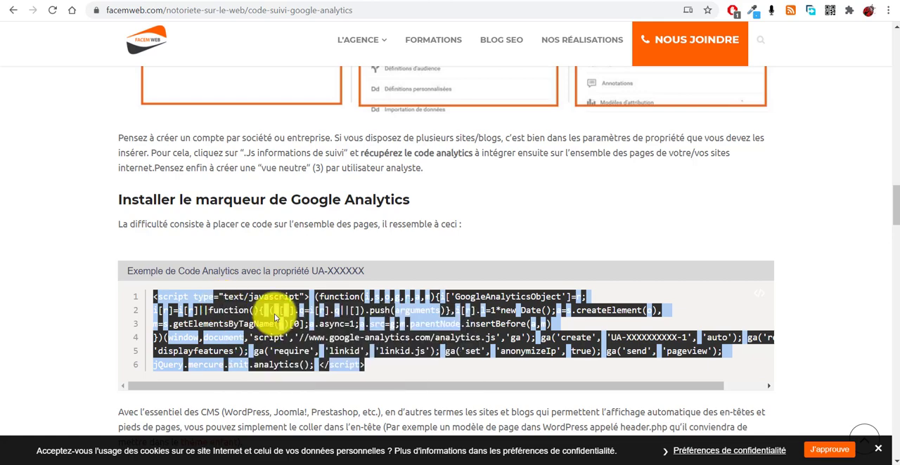
pyautogui.click(519, 243)
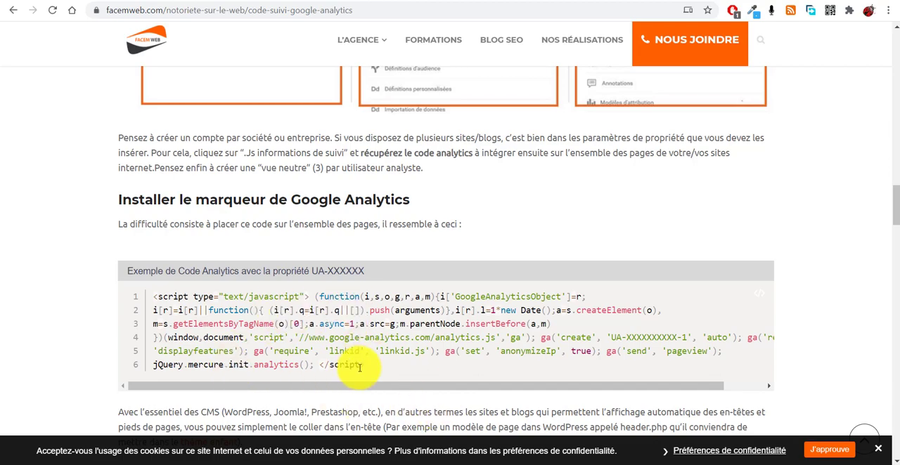
# - Return to the Branda Pro dashboard and review its module overview, including the frequently used and admin area modules
pyautogui.scroll(-3, 351, 375)
pyautogui.scroll(3, 352, 377)
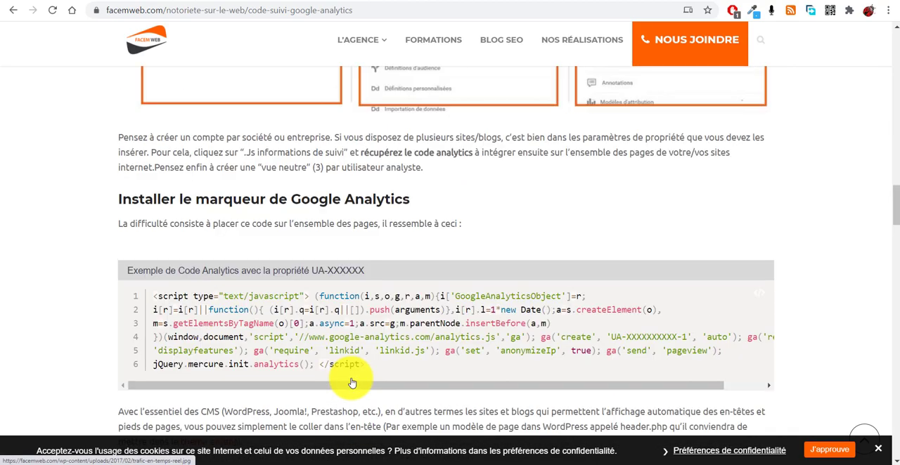
pyautogui.scroll(2, 419, 394)
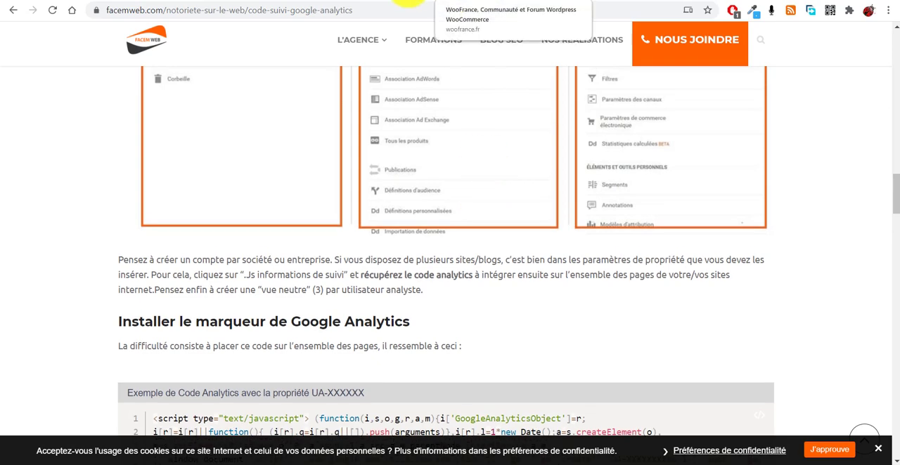
pyautogui.click(404, 4)
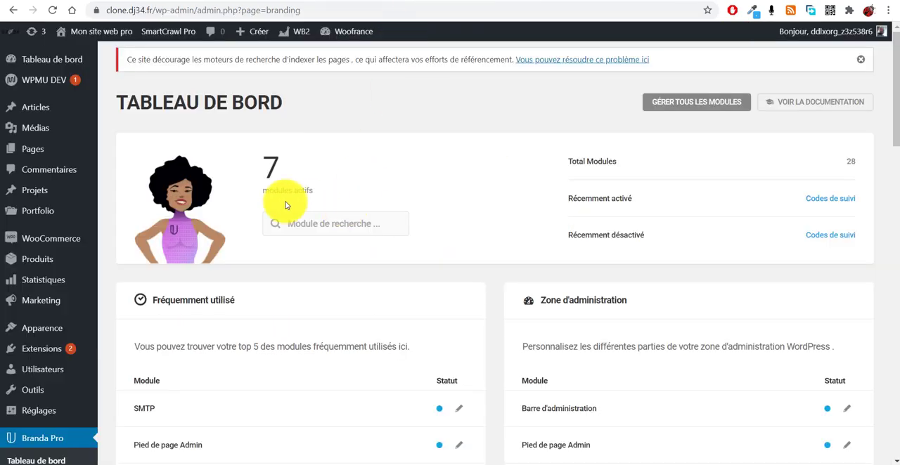
pyautogui.scroll(-5, 401, 281)
pyautogui.scroll(5, 274, 262)
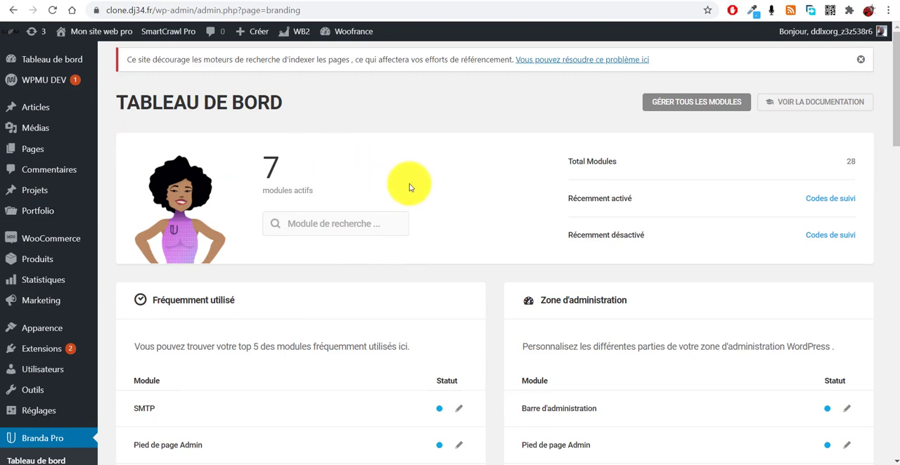
pyautogui.scroll(-3, 336, 271)
pyautogui.scroll(-2, 338, 274)
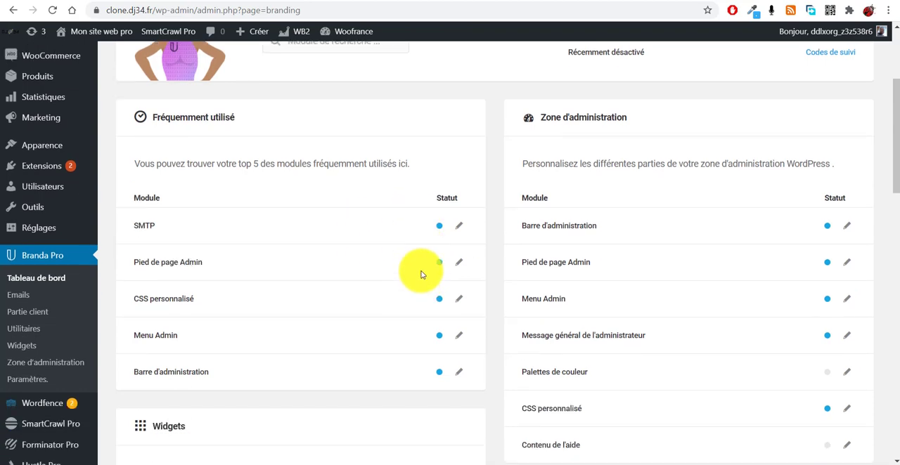
pyautogui.scroll(5, 472, 295)
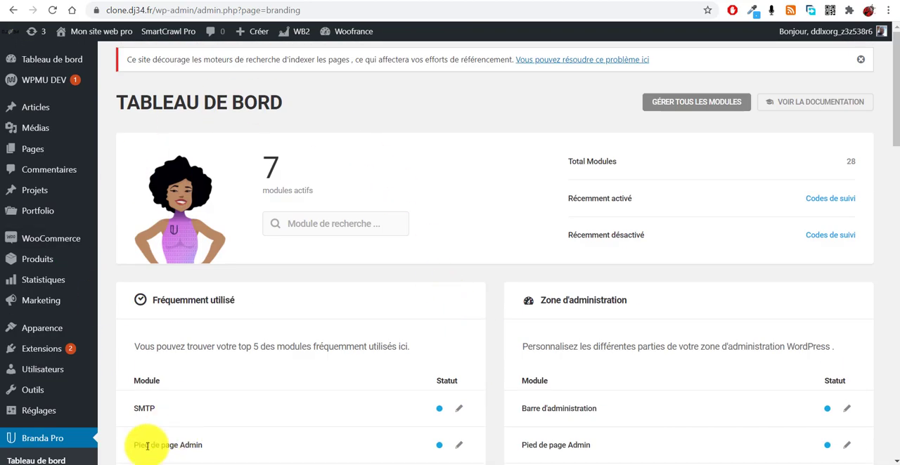
pyautogui.scroll(-4, 225, 336)
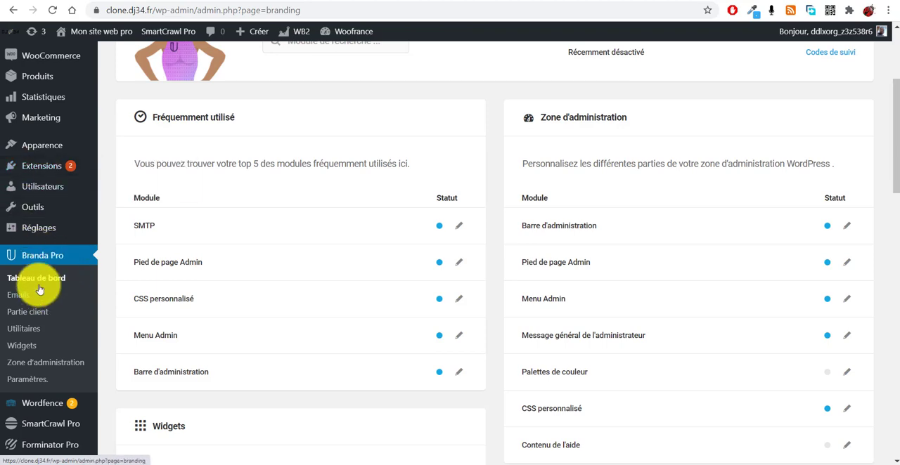
pyautogui.scroll(3, 301, 220)
pyautogui.scroll(-2, 352, 193)
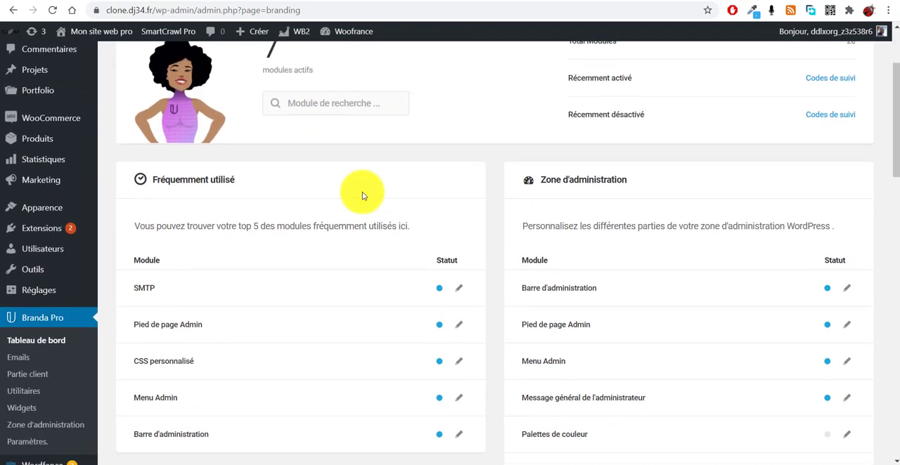
# - Open the Codes de suivi module from the Utilitaires group and activate it
pyautogui.scroll(-5, 640, 221)
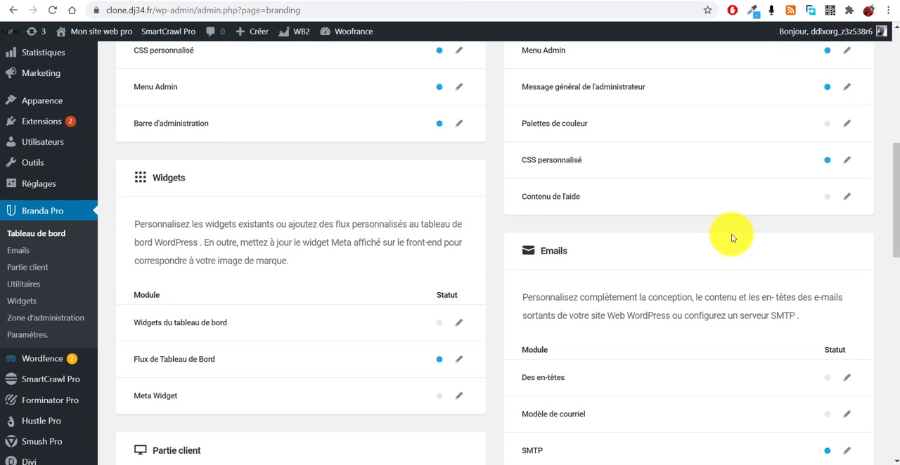
pyautogui.scroll(-7, 732, 238)
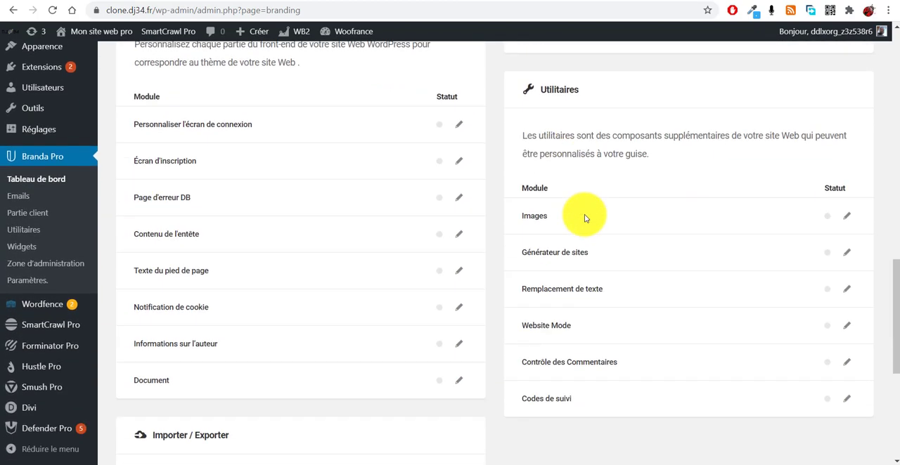
pyautogui.scroll(-1, 584, 219)
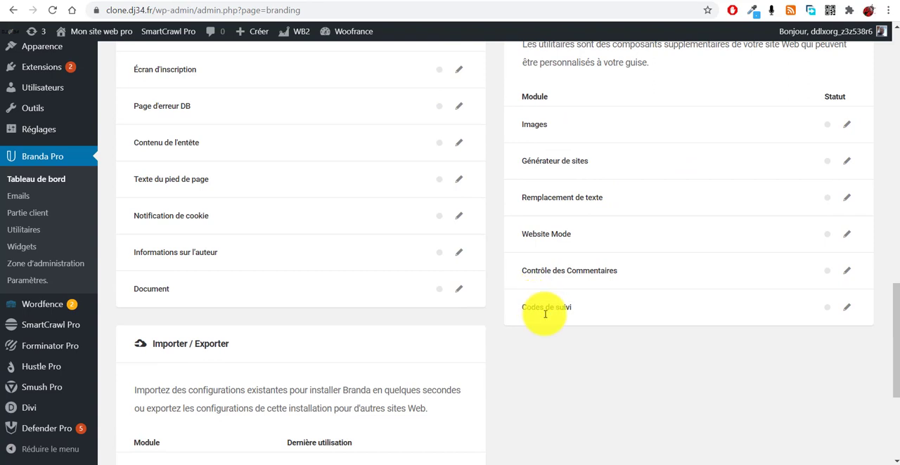
pyautogui.click(848, 311)
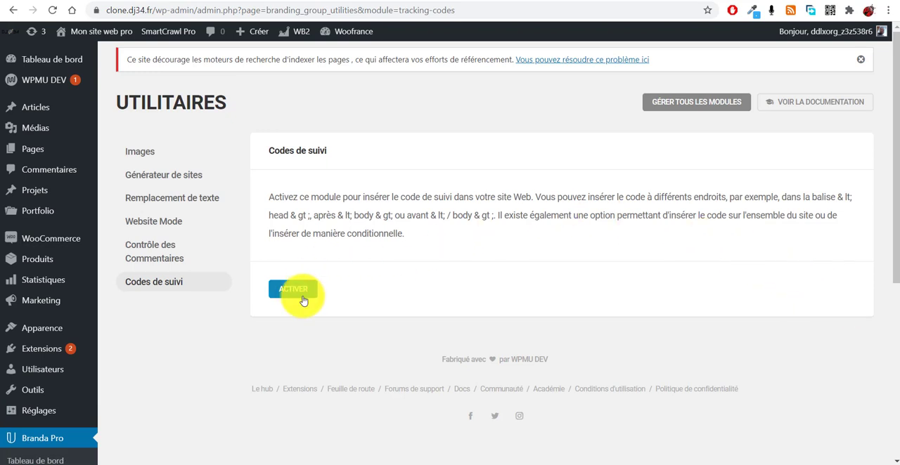
pyautogui.click(303, 298)
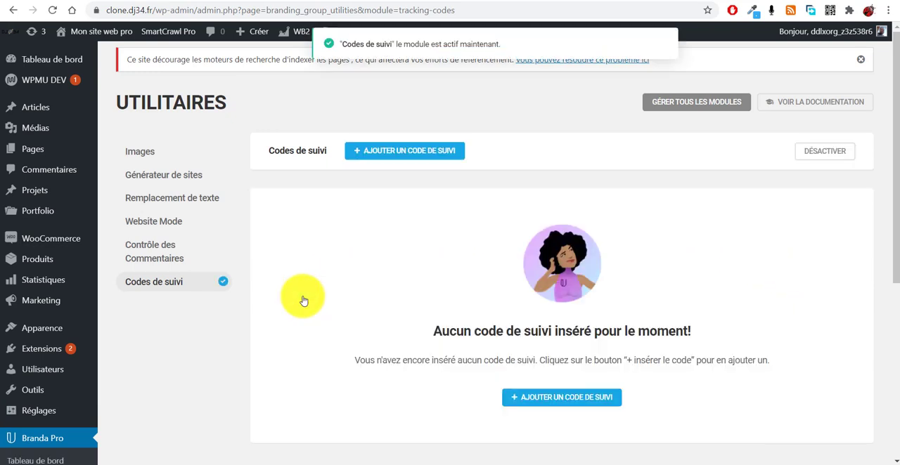
# - Start a new tracking code and paste the copied Google Analytics script as its code
pyautogui.scroll(-2, 583, 382)
pyautogui.click(578, 275)
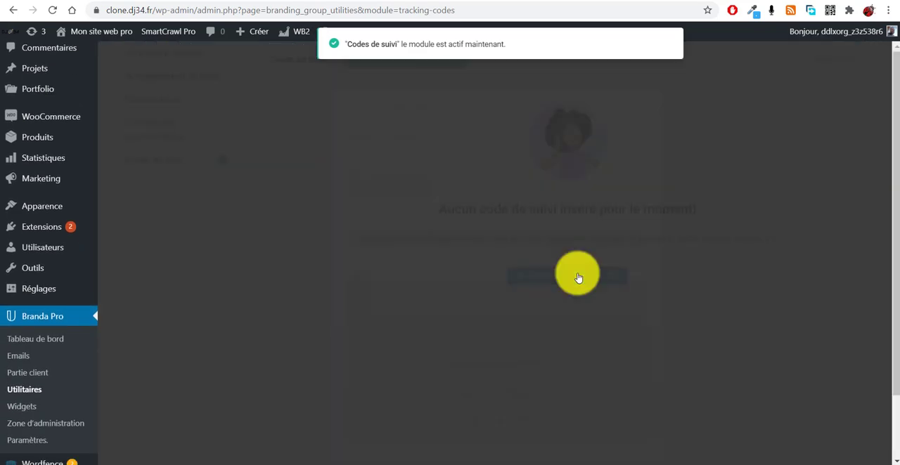
pyautogui.click(383, 281)
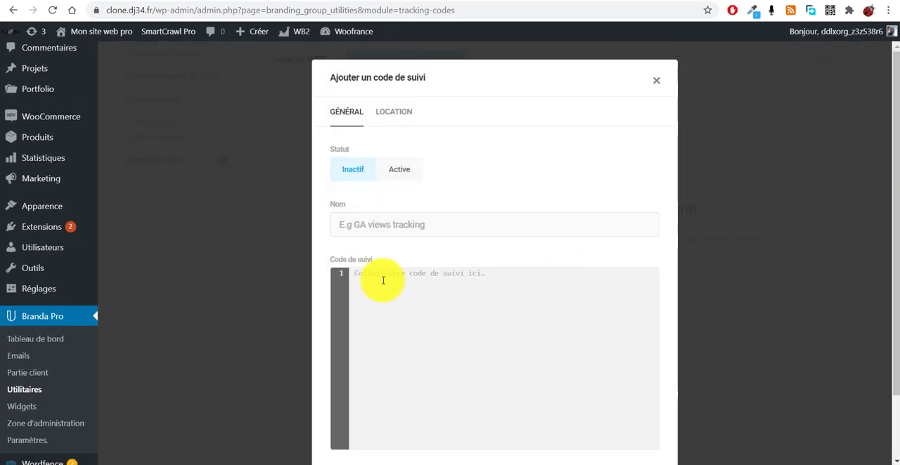
pyautogui.hotkey('ctrl', 'v')
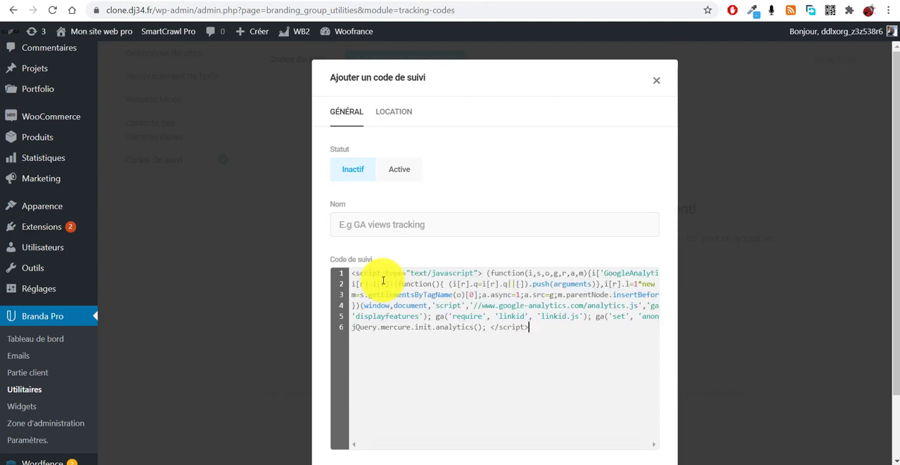
# - Name the new tracking code "Google analytic"
pyautogui.click(366, 233)
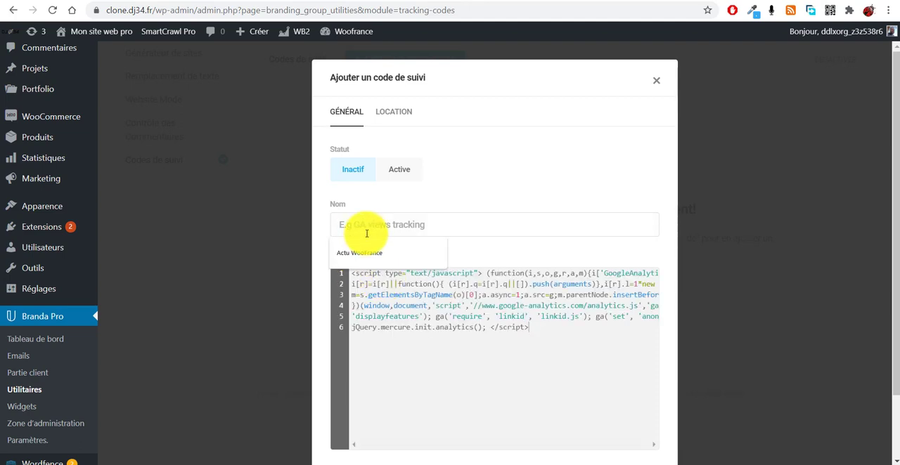
pyautogui.write('Google a')
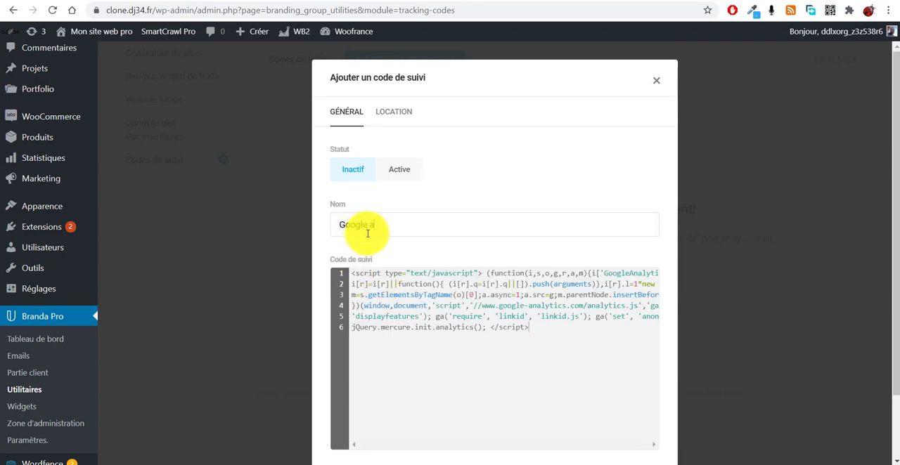
pyautogui.write('nalytic')
pyautogui.scroll(-1, 514, 275)
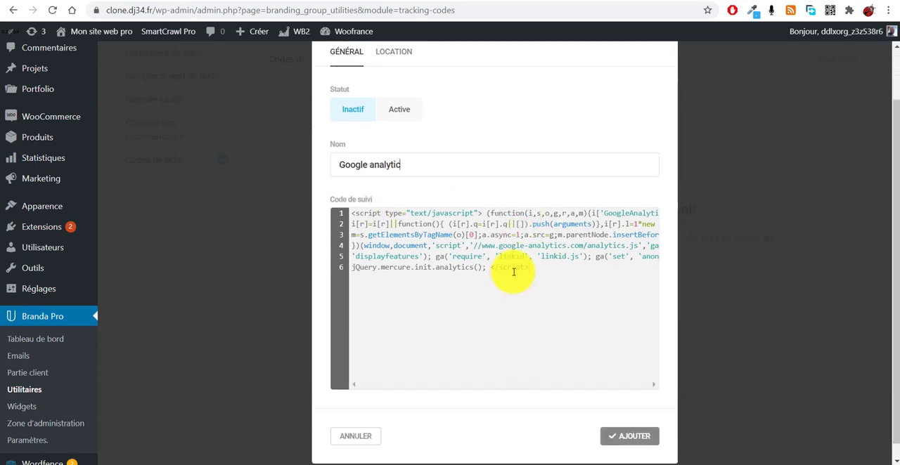
pyautogui.click(581, 273)
pyautogui.scroll(-1, 593, 264)
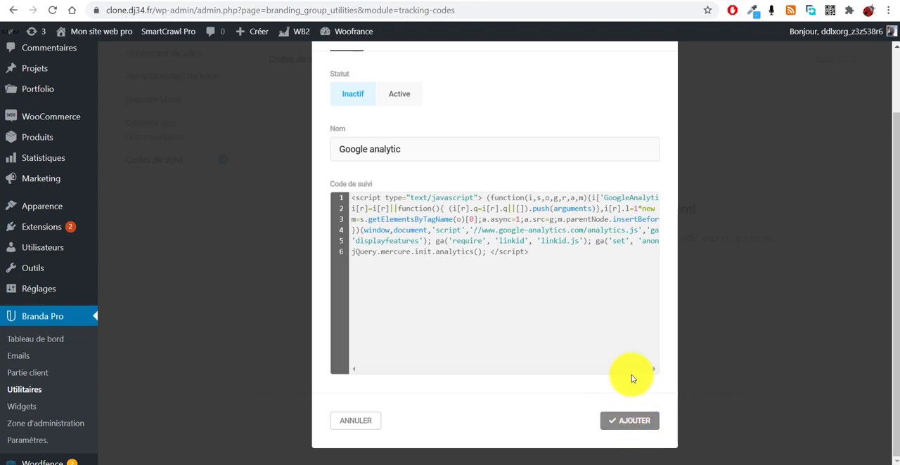
# - Set the tracking code's status to Active and submit it for adding
pyautogui.moveTo(570, 261); pyautogui.dragTo(328, 187)
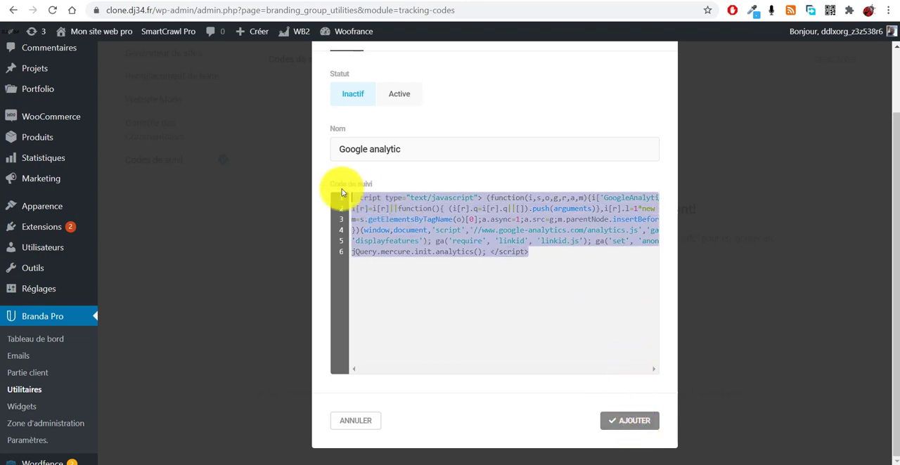
pyautogui.click(526, 271)
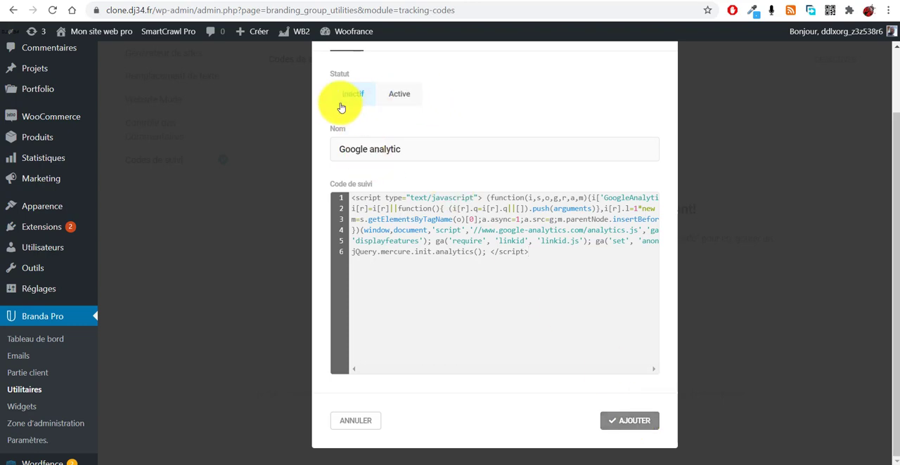
pyautogui.click(394, 94)
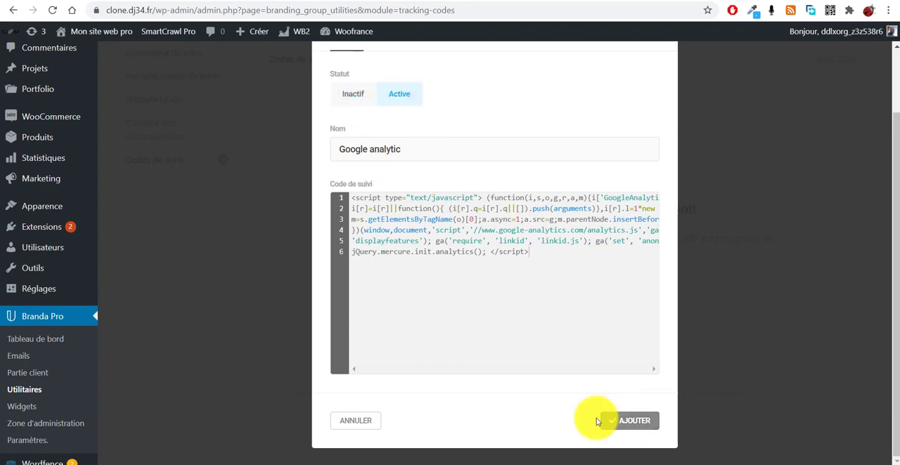
pyautogui.click(632, 425)
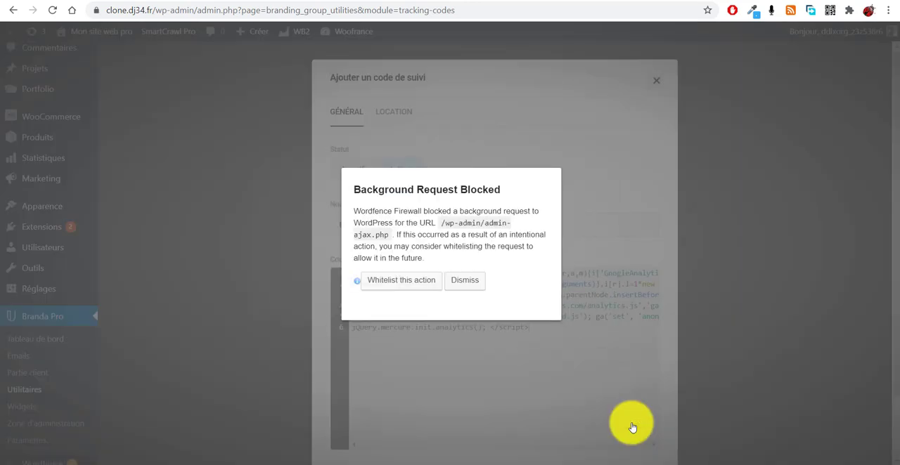
# - Whitelist the blocked background request to /wp-admin/admin-ajax.php in the Wordfence firewall and confirm
pyautogui.click(414, 285)
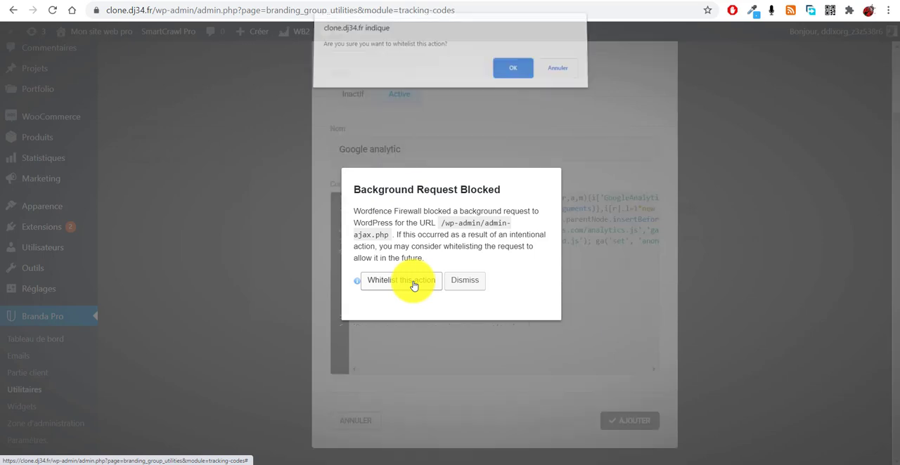
pyautogui.click(507, 80)
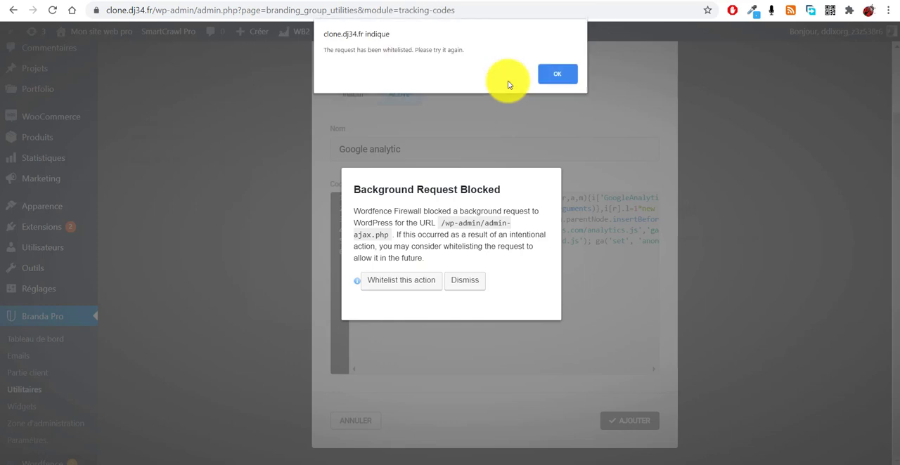
pyautogui.click(550, 75)
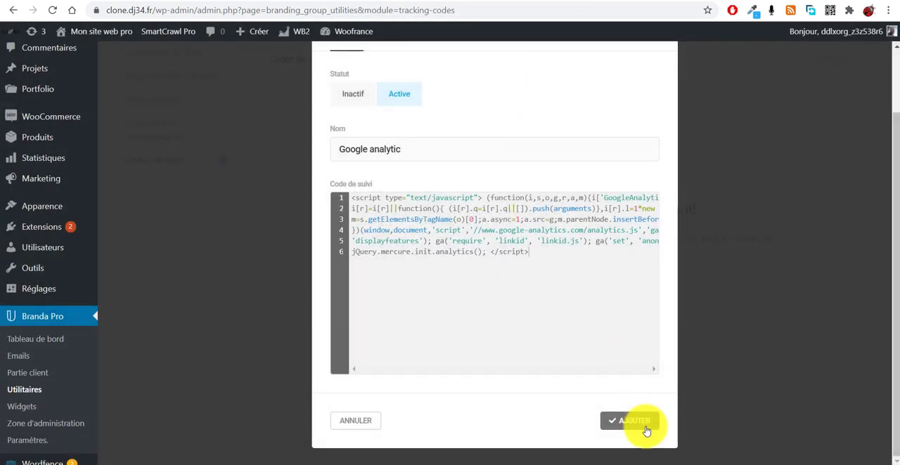
# - Submit the "Google analytic" tracking code again to add it to the site, and dismiss the Outlook mail notification
pyautogui.click(646, 426)
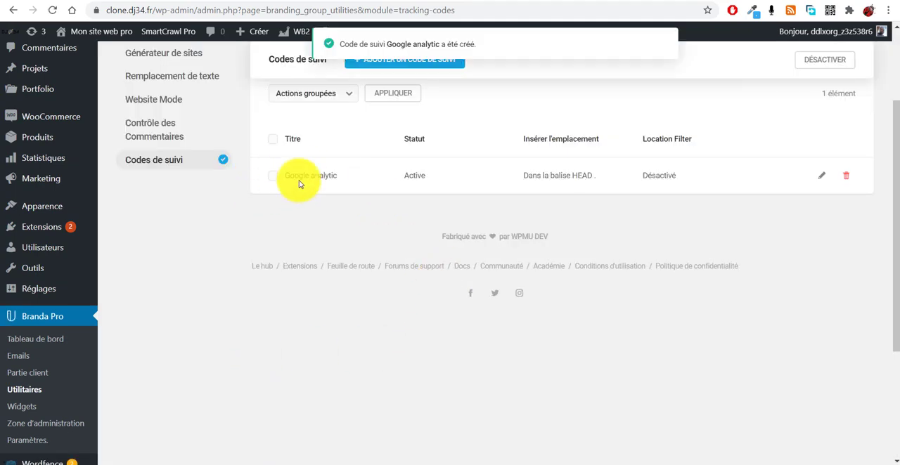
pyautogui.scroll(2, 358, 305)
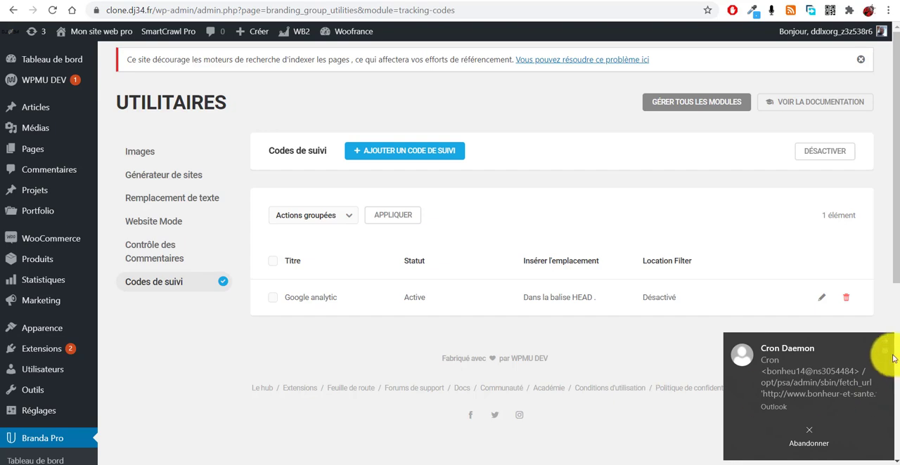
pyautogui.click(883, 344)
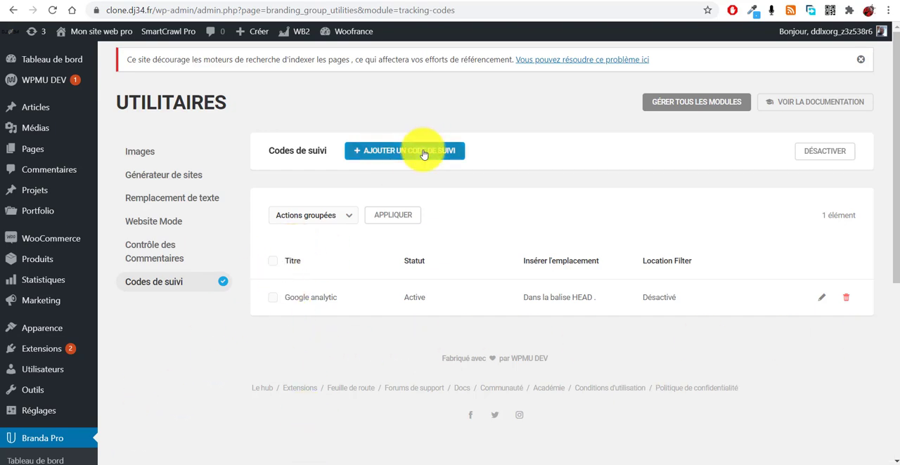
pyautogui.scroll(-3, 337, 391)
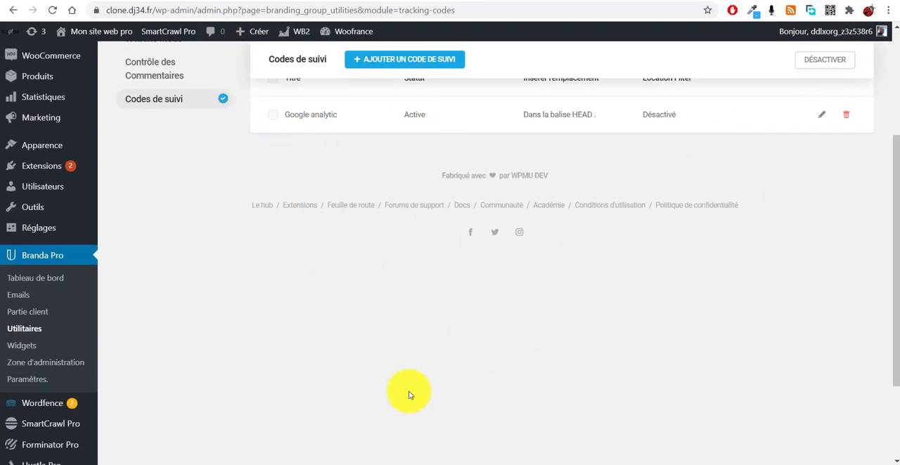
pyautogui.scroll(3, 393, 358)
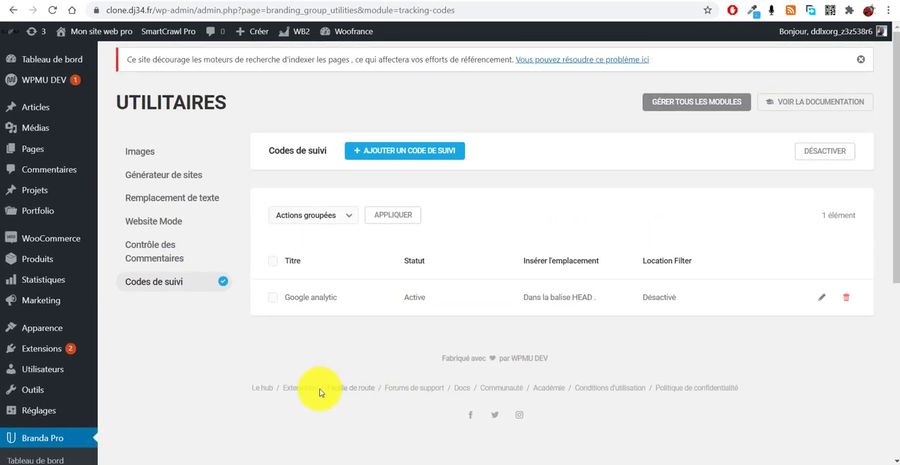
pyautogui.scroll(-2, 295, 404)
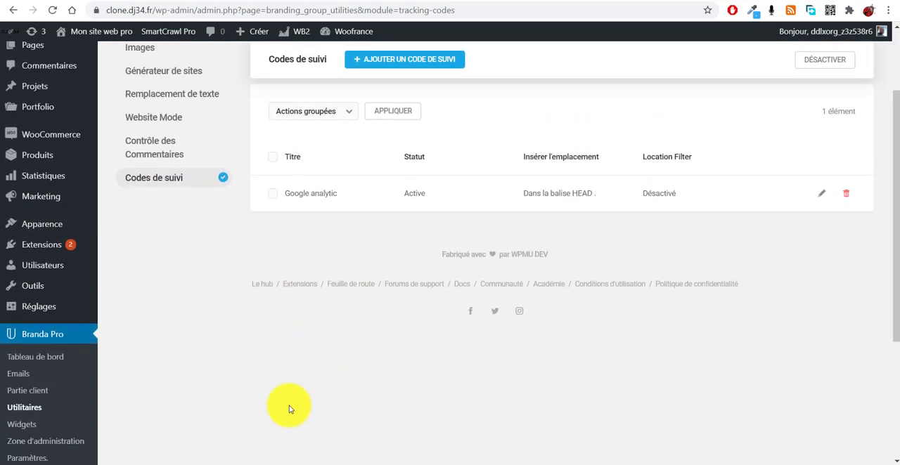